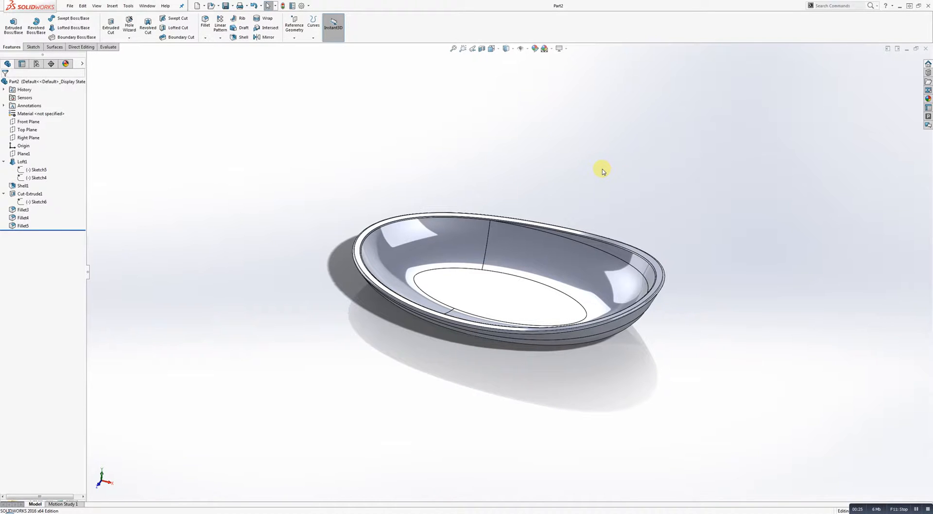
View the dish from the top and the bottom using mouse gestures, ending in the trimetric view.
{"action": "mouse_move", "coordinate": [602, 171]}
{"action": "right_mouse_down"}
{"action": "mouse_move", "coordinate": [614, 170]}
{"action": "mouse_move", "coordinate": [602, 152]}
{"action": "mouse_move", "coordinate": [593, 175]}
{"action": "mouse_move", "coordinate": [606, 160]}
{"action": "mouse_move", "coordinate": [593, 169]}
{"action": "mouse_move", "coordinate": [616, 172]}
{"action": "mouse_move", "coordinate": [603, 174]}
{"action": "mouse_move", "coordinate": [608, 163]}
{"action": "mouse_move", "coordinate": [596, 170]}
{"action": "mouse_move", "coordinate": [602, 157]}
{"action": "mouse_move", "coordinate": [616, 169]}
{"action": "mouse_move", "coordinate": [598, 168]}
{"action": "mouse_move", "coordinate": [600, 159]}
{"action": "right_mouse_up"}
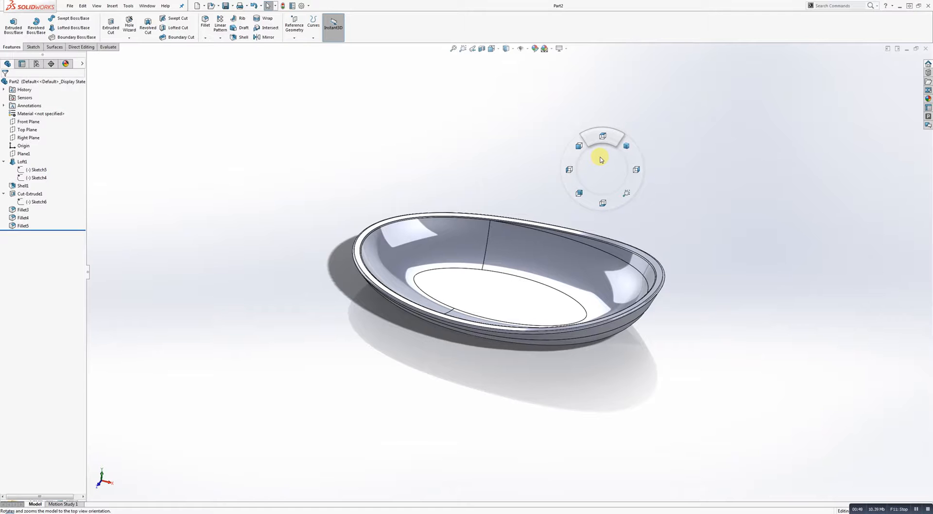
{"action": "right_click_drag", "start_coordinate": [601, 160], "coordinate": [618, 145]}
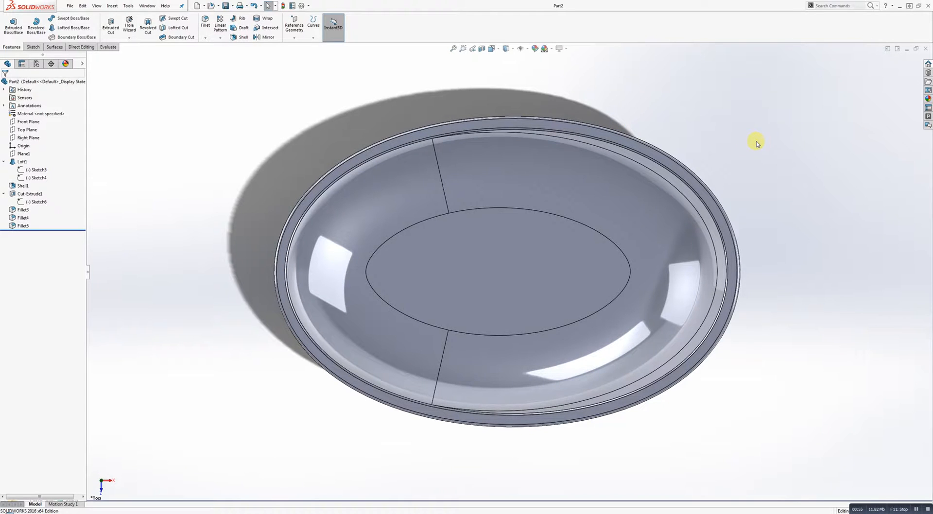
{"action": "right_click_drag", "start_coordinate": [755, 144], "coordinate": [755, 180]}
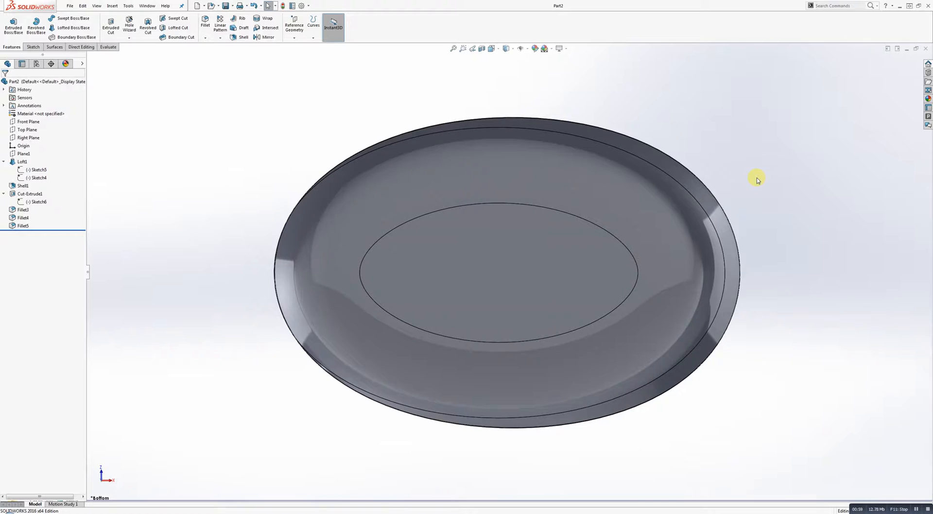
{"action": "right_click_drag", "start_coordinate": [756, 179], "coordinate": [783, 157]}
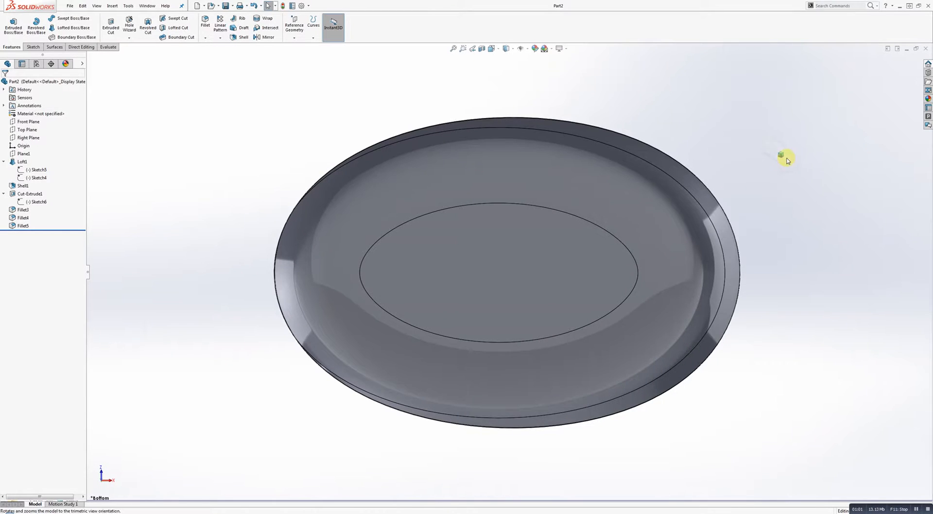
{"action": "right_click_drag", "start_coordinate": [744, 182], "coordinate": [762, 163]}
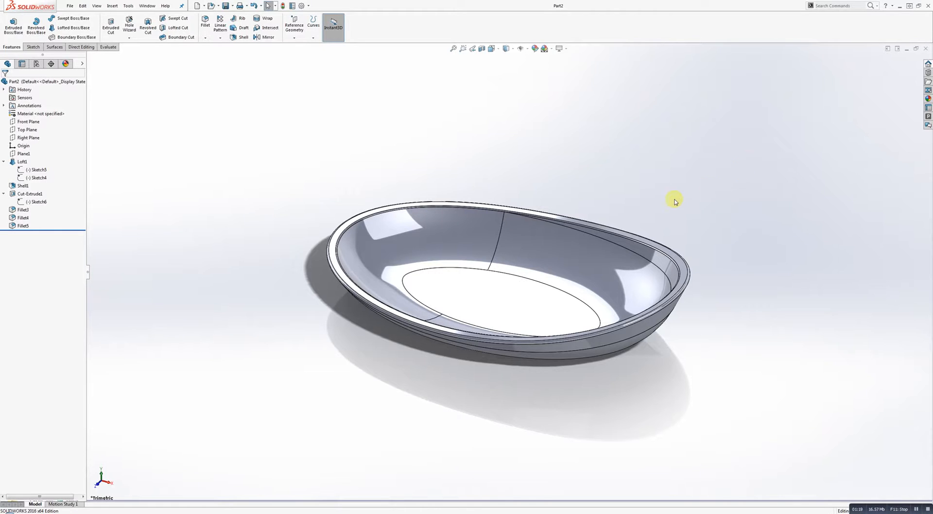
{"action": "right_click_drag", "start_coordinate": [671, 201], "coordinate": [714, 163]}
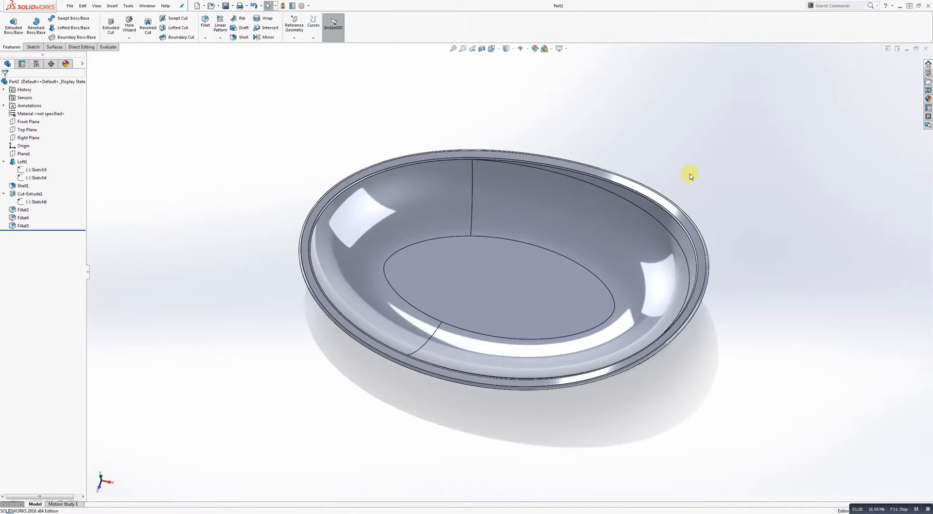
{"action": "right_click_drag", "start_coordinate": [726, 116], "coordinate": [781, 94]}
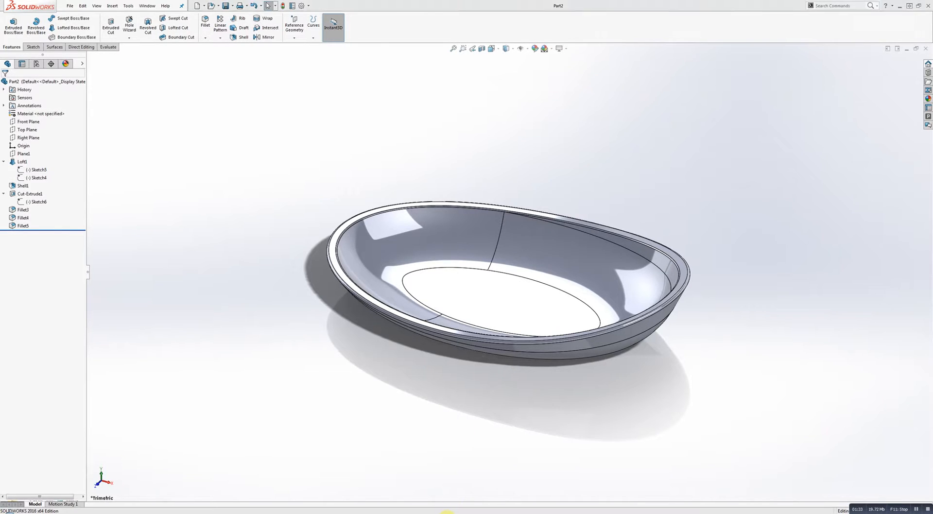
Switch to Rhinoceros and maximize the Perspective viewport showing the wireframe sphere.
{"action": "left_click", "coordinate": [447, 513]}
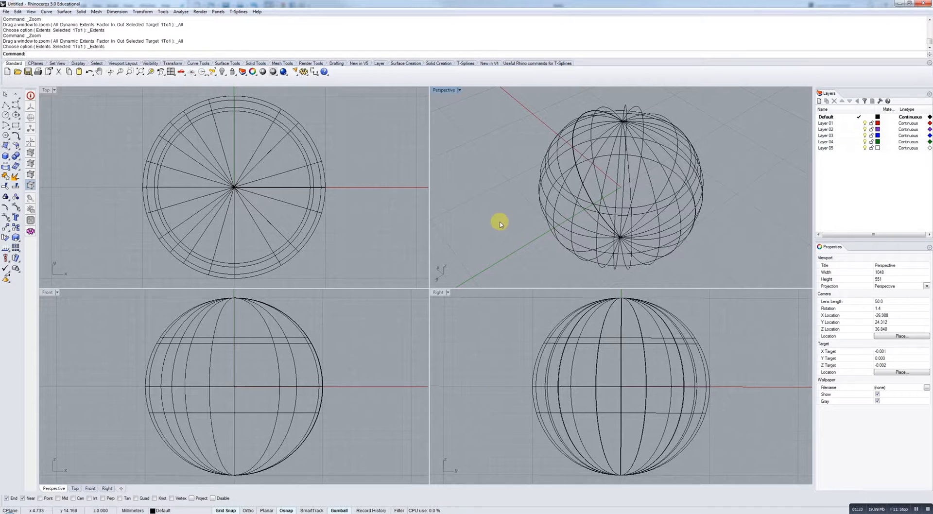
{"action": "double_click", "coordinate": [449, 91]}
{"action": "mouse_move", "coordinate": [653, 187]}
{"action": "right_mouse_down"}
{"action": "mouse_move", "coordinate": [635, 218]}
{"action": "mouse_move", "coordinate": [618, 187]}
{"action": "mouse_move", "coordinate": [639, 176]}
{"action": "mouse_move", "coordinate": [628, 207]}
{"action": "mouse_move", "coordinate": [638, 196]}
{"action": "right_mouse_up"}
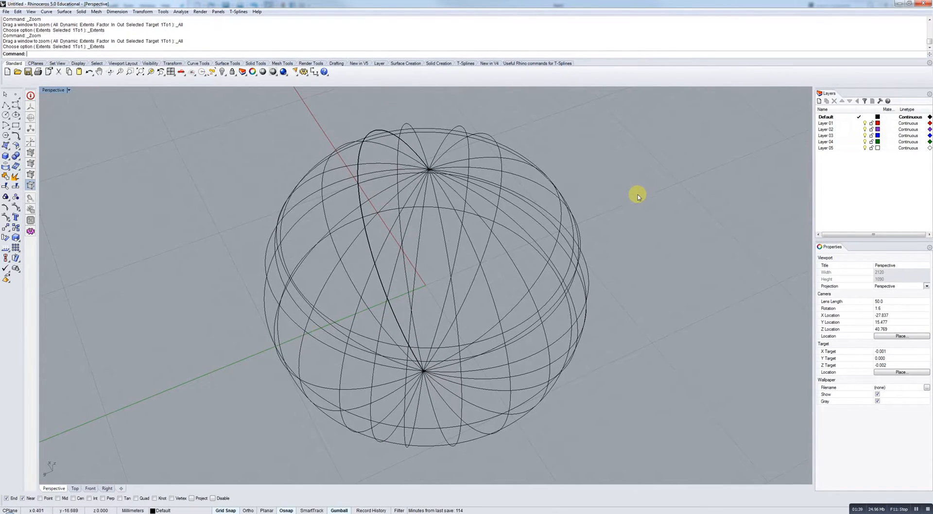
Bring up the Popup toolbar in the Perspective viewport to examine its commands, and close it.
{"action": "middle_click", "coordinate": [615, 171]}
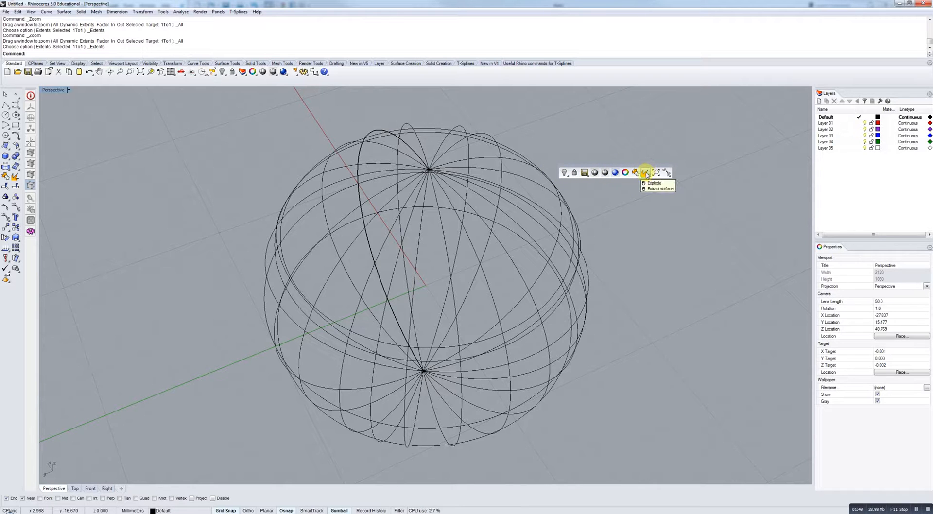
{"action": "left_click", "coordinate": [619, 167]}
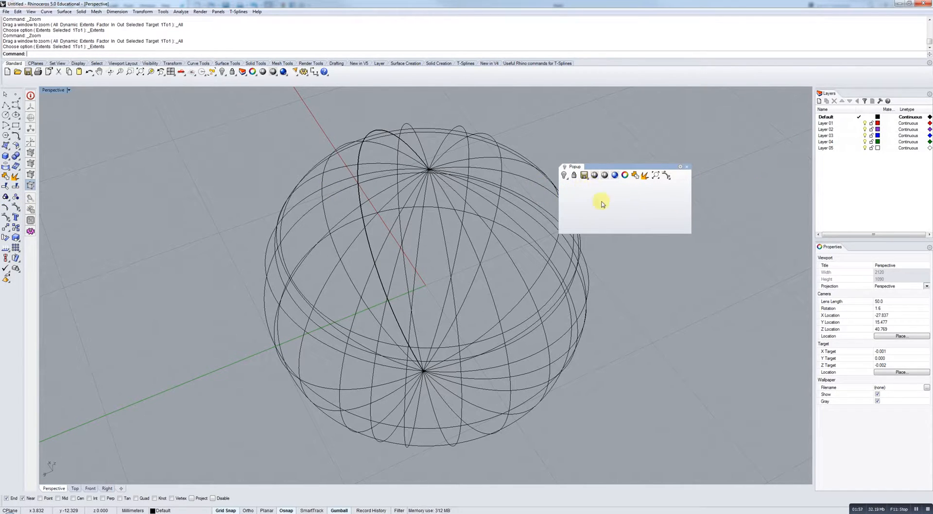
{"action": "left_click", "coordinate": [686, 167]}
{"action": "right_click_drag", "start_coordinate": [633, 256], "coordinate": [638, 237]}
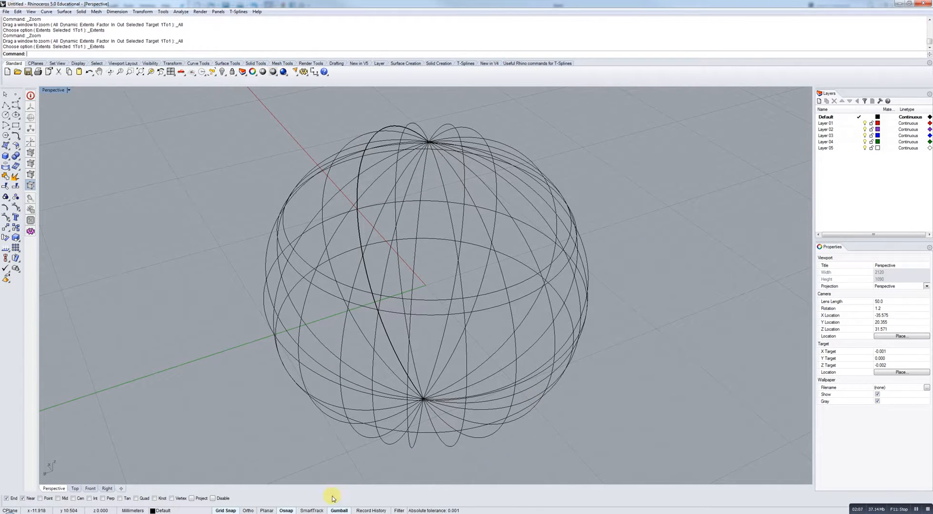
Switch to Alias Automotive, and shade and select the sphere using marking menus.
{"action": "left_click", "coordinate": [339, 513]}
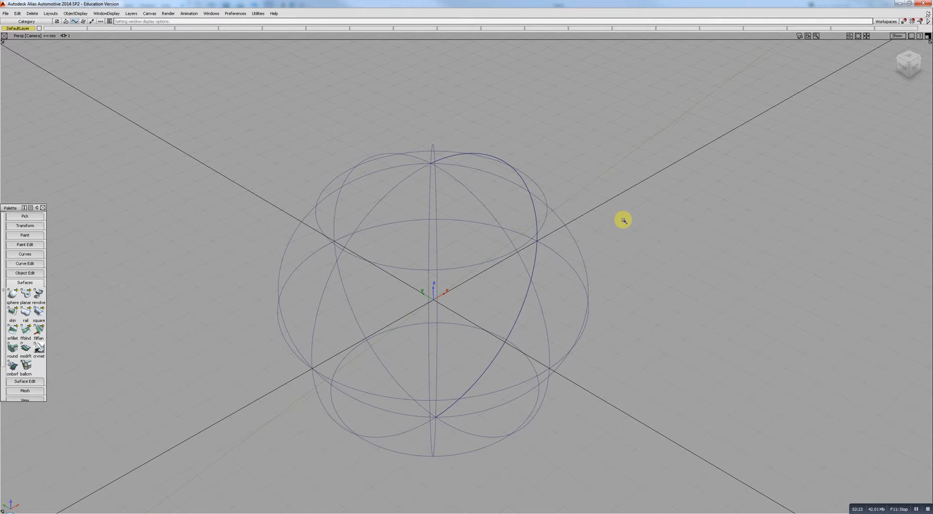
{"action": "mouse_move", "coordinate": [623, 220]}
{"action": "left_mouse_down", "text": "ctrl+shift"}
{"action": "mouse_move", "coordinate": [613, 226]}
{"action": "mouse_move", "coordinate": [621, 232]}
{"action": "mouse_move", "coordinate": [646, 216]}
{"action": "mouse_move", "coordinate": [622, 221]}
{"action": "left_mouse_up", "text": "ctrl+shift"}
{"action": "mouse_move", "coordinate": [622, 221]}
{"action": "middle_mouse_down", "text": "ctrl+shift"}
{"action": "mouse_move", "coordinate": [615, 216]}
{"action": "mouse_move", "coordinate": [604, 231]}
{"action": "mouse_move", "coordinate": [600, 221]}
{"action": "mouse_move", "coordinate": [635, 215]}
{"action": "middle_mouse_up", "text": "ctrl+shift"}
{"action": "left_click_drag", "start_coordinate": [619, 224], "coordinate": [618, 224], "text": "ctrl+shift"}
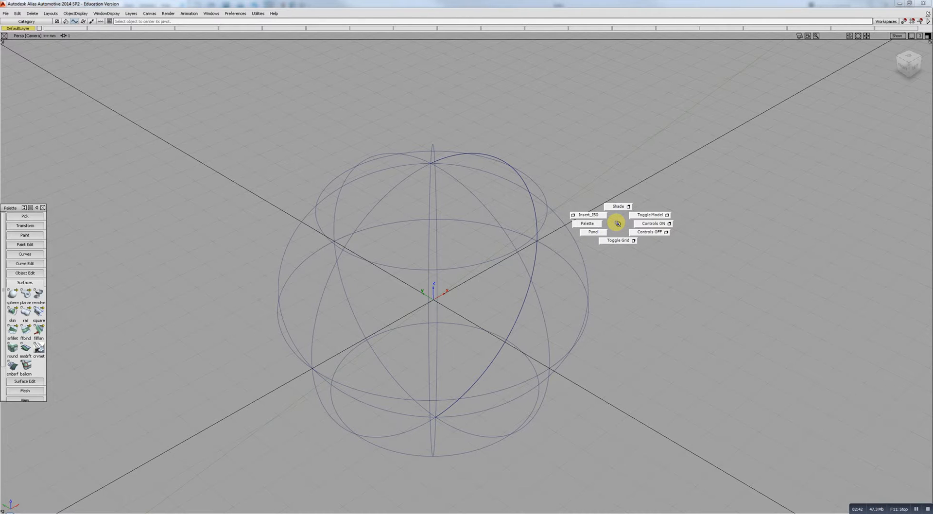
{"action": "left_click_drag", "start_coordinate": [617, 223], "coordinate": [616, 204], "text": "ctrl+shift"}
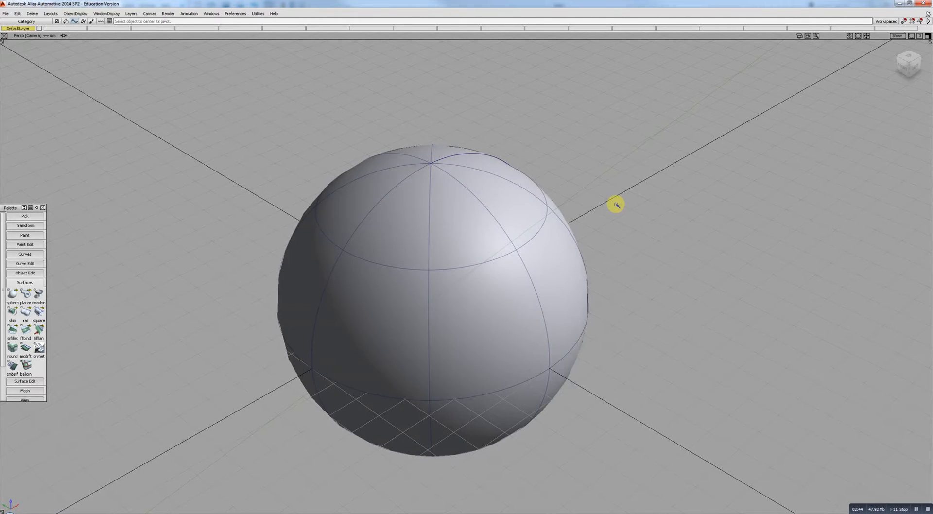
{"action": "left_click_drag", "start_coordinate": [626, 236], "coordinate": [666, 235], "text": "ctrl+shift"}
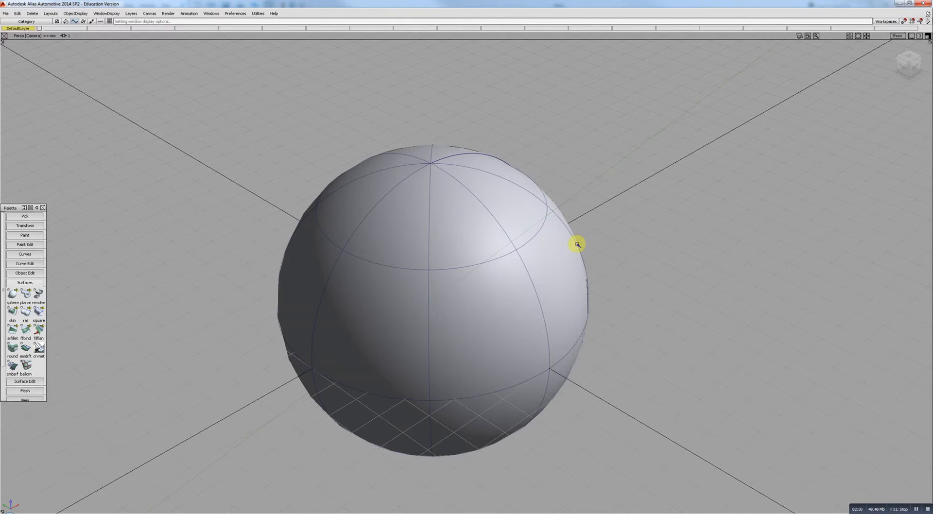
{"action": "left_click_drag", "start_coordinate": [598, 243], "coordinate": [639, 251], "text": "ctrl+shift"}
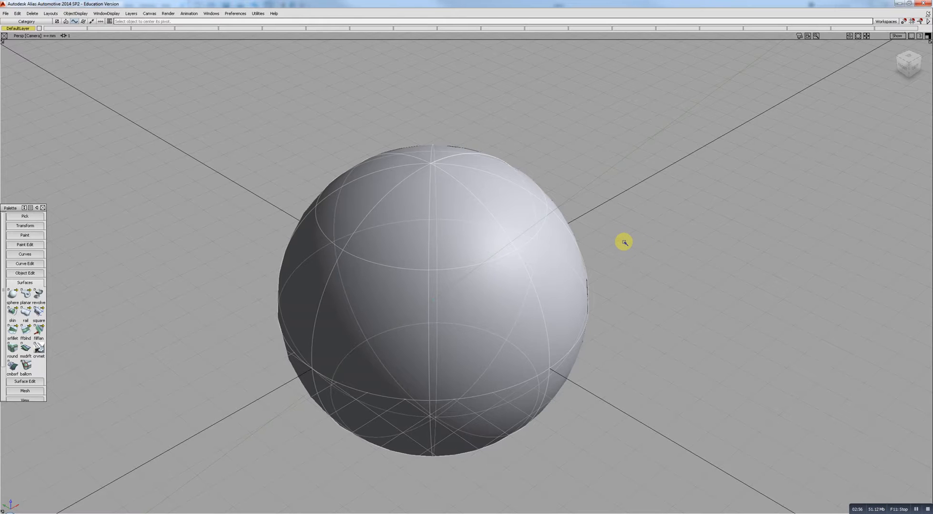
Switch back to SolidWorks and open the loft's Sketch4 for editing.
{"action": "left_click", "coordinate": [537, 513]}
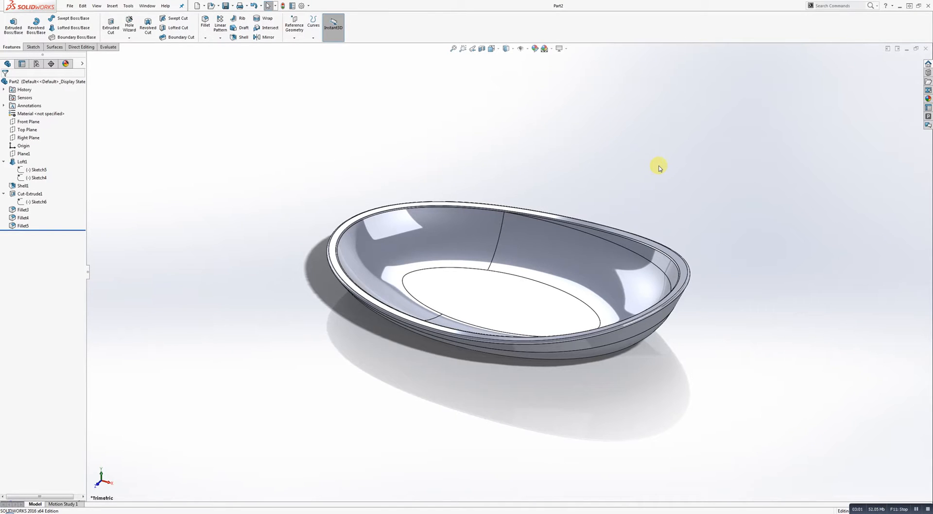
{"action": "right_click_drag", "start_coordinate": [656, 168], "coordinate": [615, 161]}
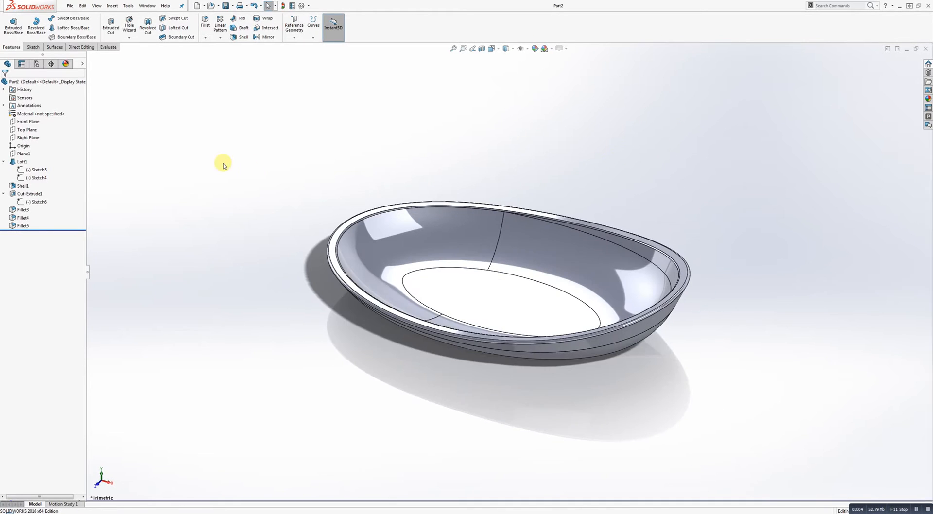
{"action": "left_click", "coordinate": [35, 177]}
{"action": "right_click", "coordinate": [35, 177]}
{"action": "left_click", "coordinate": [40, 160]}
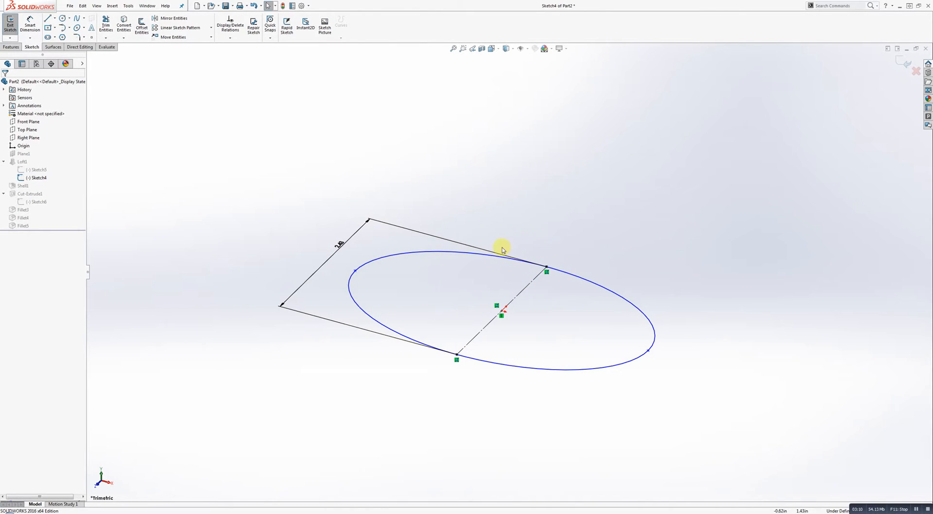
Bring up the mouse-gesture wheel in the sketch to examine its trim and dimension commands, and leave the sketch.
{"action": "mouse_move", "coordinate": [524, 215]}
{"action": "right_mouse_down"}
{"action": "mouse_move", "coordinate": [536, 216]}
{"action": "mouse_move", "coordinate": [505, 210]}
{"action": "mouse_move", "coordinate": [507, 222]}
{"action": "mouse_move", "coordinate": [533, 214]}
{"action": "mouse_move", "coordinate": [513, 230]}
{"action": "right_mouse_up"}
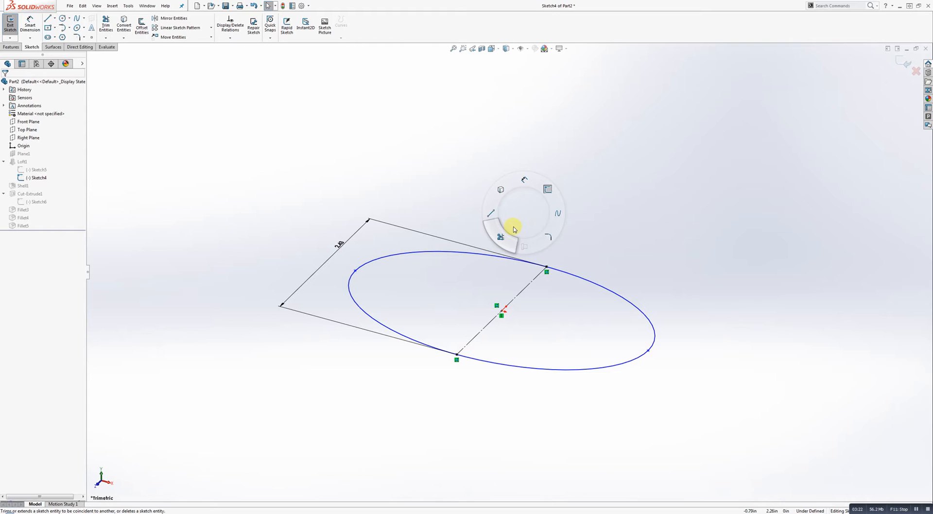
{"action": "right_click_drag", "start_coordinate": [513, 229], "coordinate": [522, 202]}
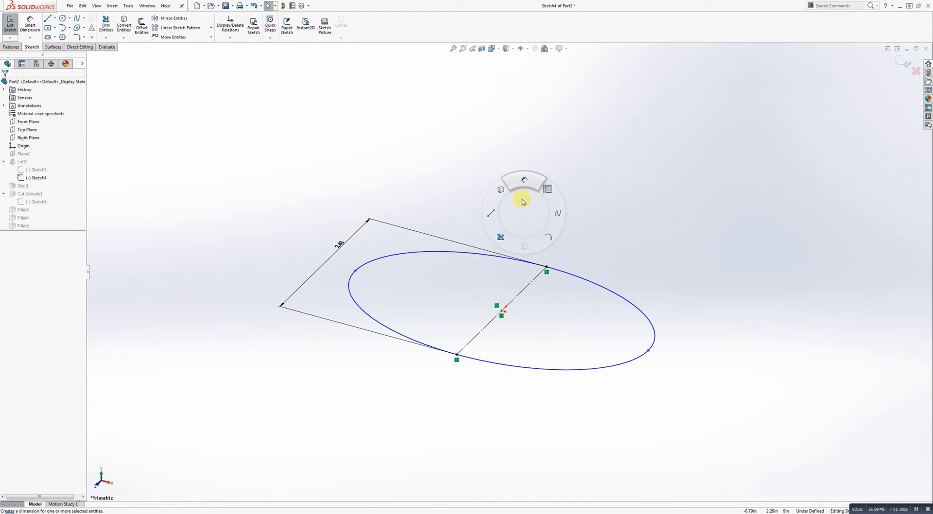
{"action": "right_click_drag", "start_coordinate": [522, 202], "coordinate": [523, 203]}
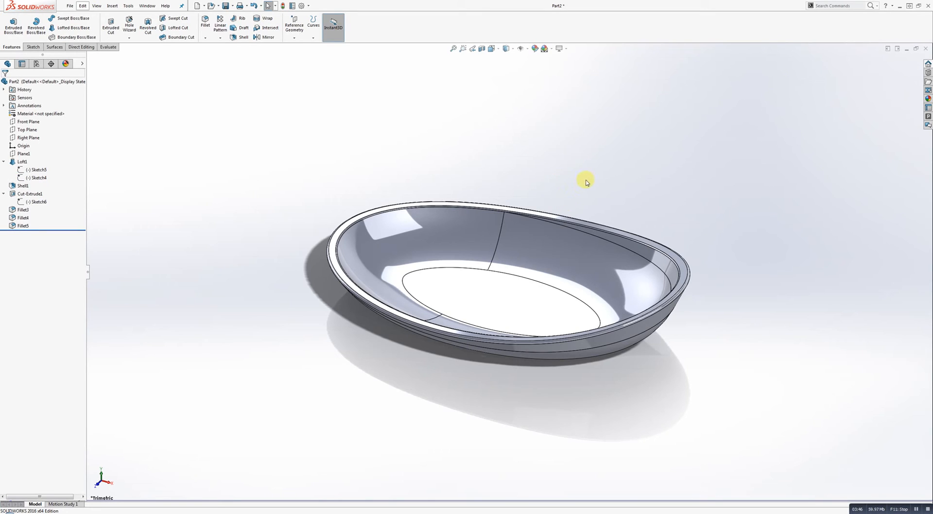
Bring up the view-orientation gesture wheel on the part and dismiss it without choosing a view.
{"action": "mouse_move", "coordinate": [587, 177]}
{"action": "right_mouse_down"}
{"action": "mouse_move", "coordinate": [603, 177]}
{"action": "mouse_move", "coordinate": [587, 162]}
{"action": "mouse_move", "coordinate": [583, 184]}
{"action": "mouse_move", "coordinate": [595, 175]}
{"action": "mouse_move", "coordinate": [587, 179]}
{"action": "right_mouse_up"}
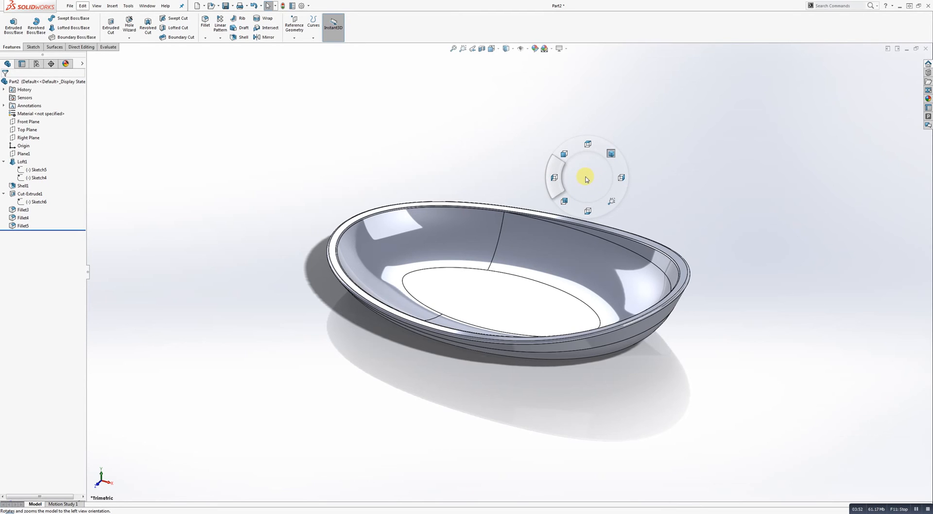
{"action": "right_click_drag", "start_coordinate": [587, 179], "coordinate": [589, 177]}
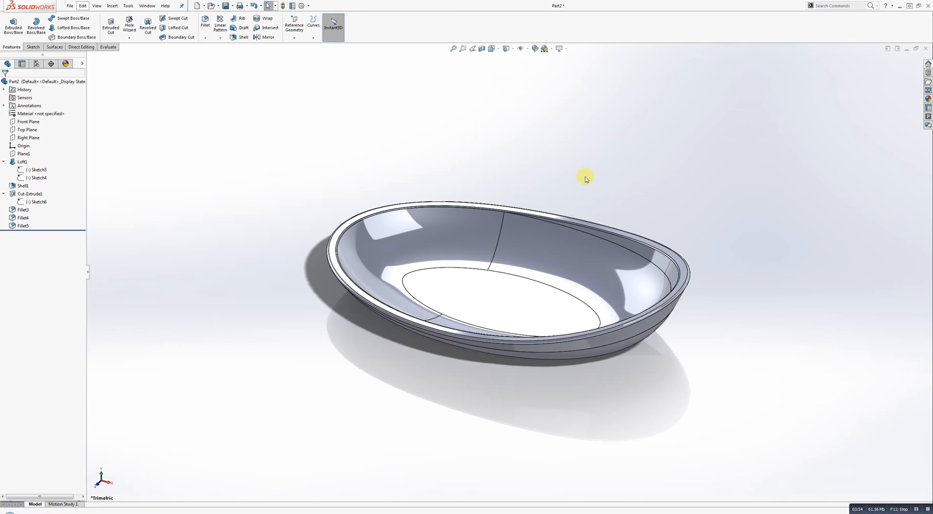